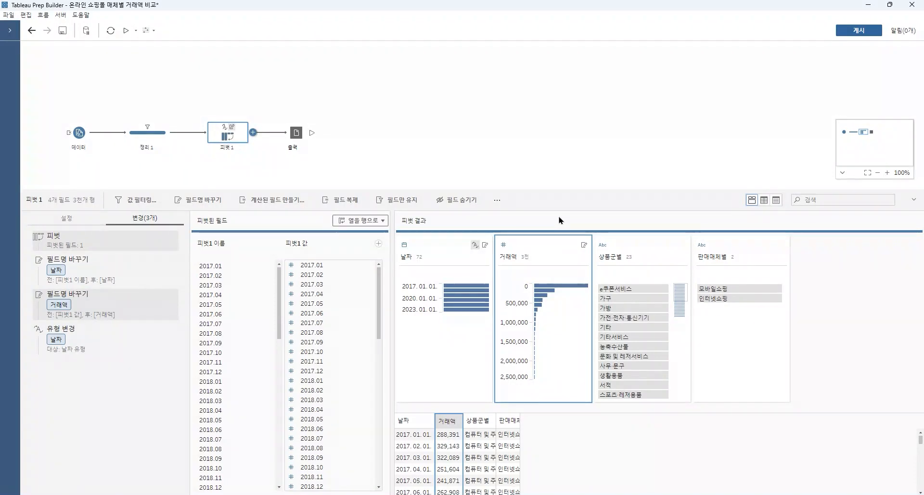
Create a 차이 (difference) calculated field from 거래액, grouped by 상품군별 and ordered by 날짜.
{"action": "left_click", "coordinate": [544, 247]}
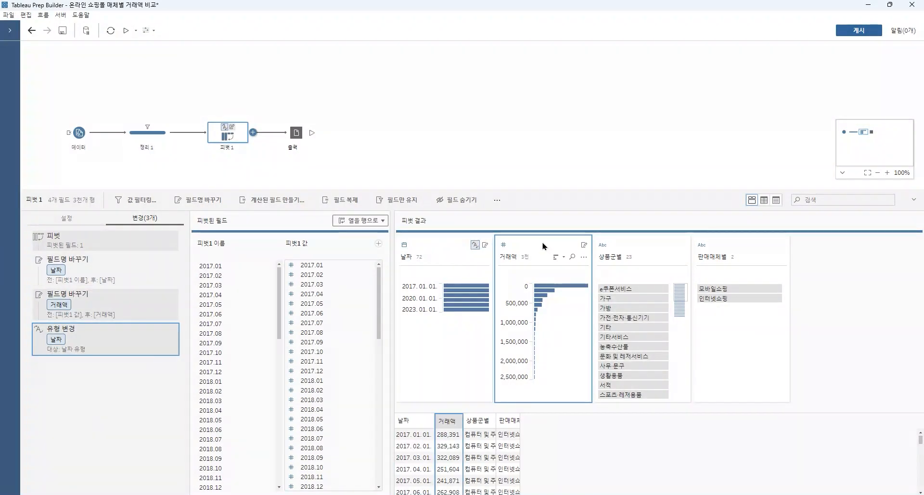
{"action": "left_click", "coordinate": [584, 257]}
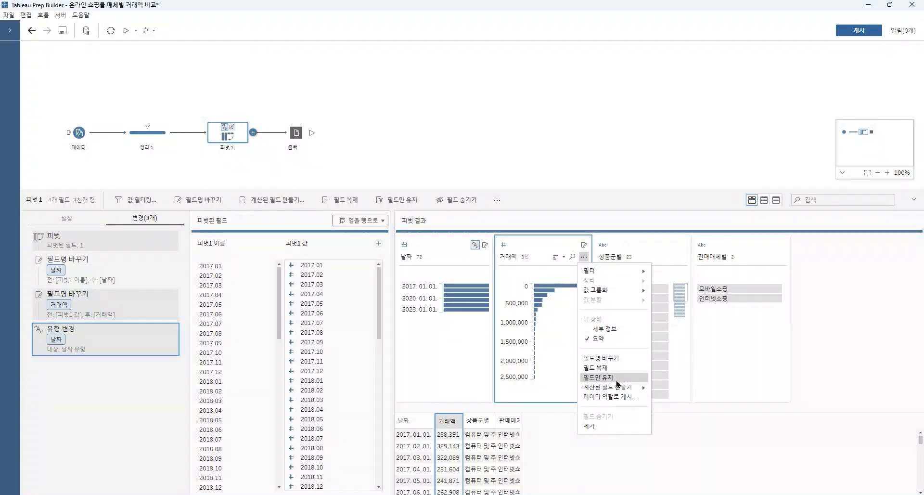
{"action": "mouse_move", "coordinate": [618, 388]}
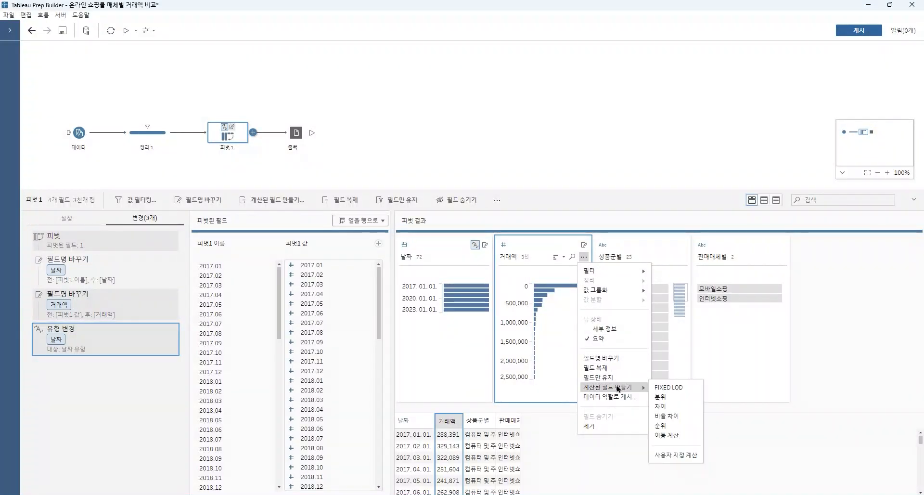
{"action": "left_click", "coordinate": [678, 410]}
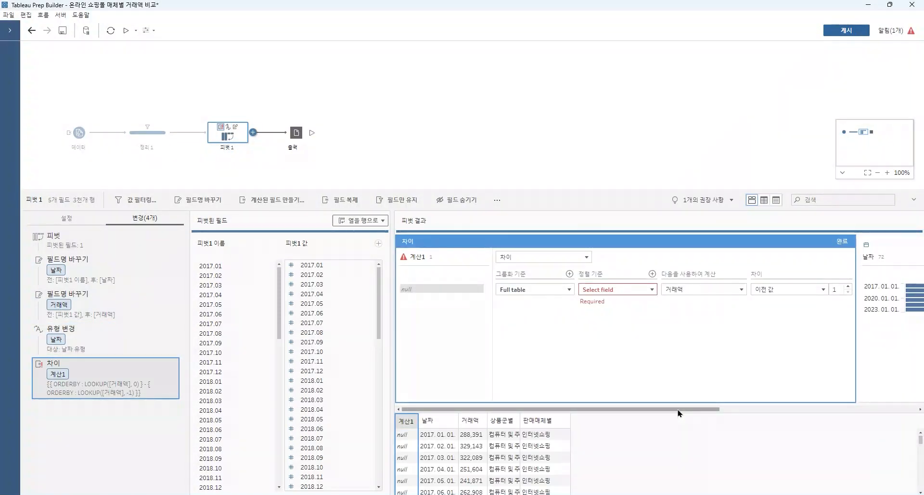
{"action": "left_click", "coordinate": [533, 289]}
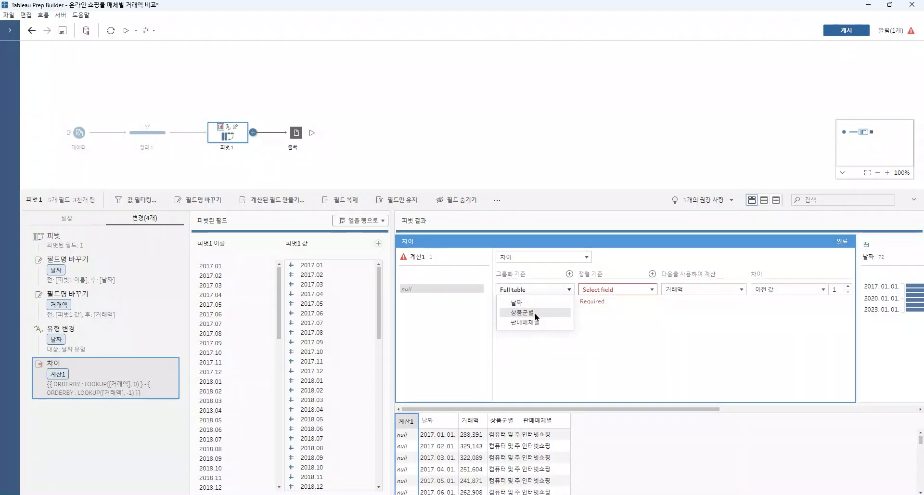
{"action": "left_click", "coordinate": [535, 313]}
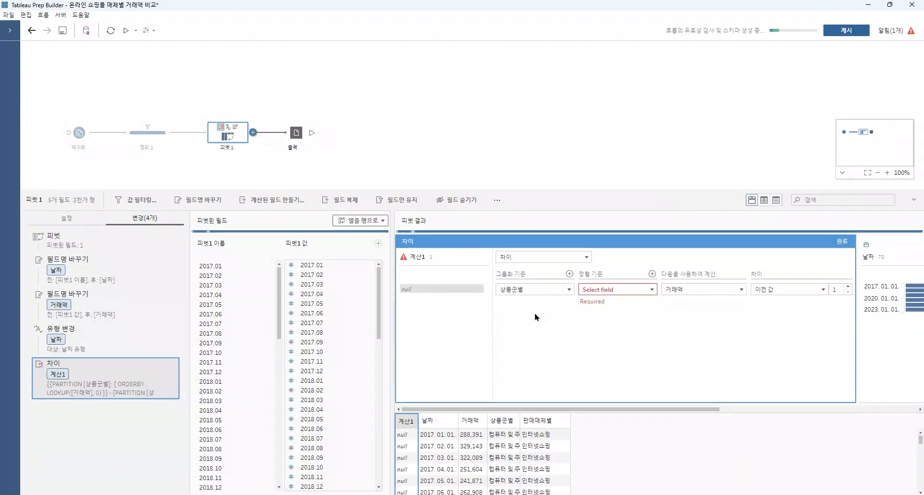
{"action": "left_click", "coordinate": [598, 291]}
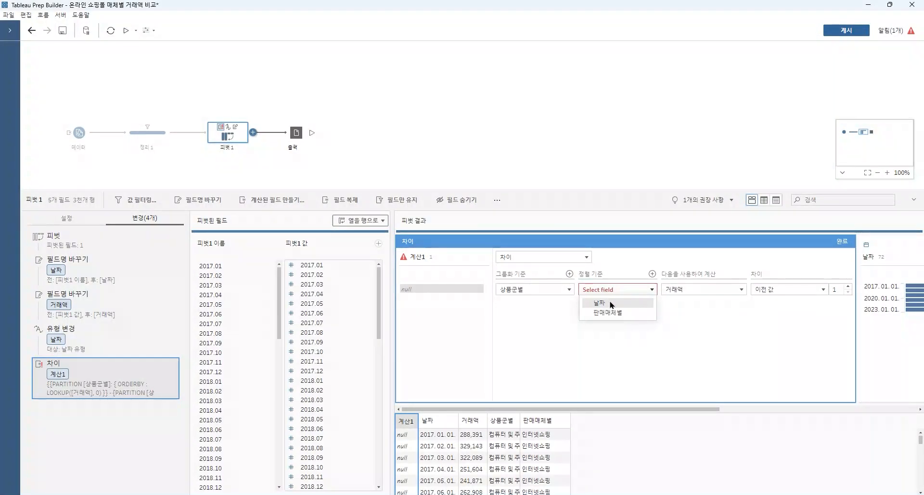
{"action": "left_click", "coordinate": [610, 304]}
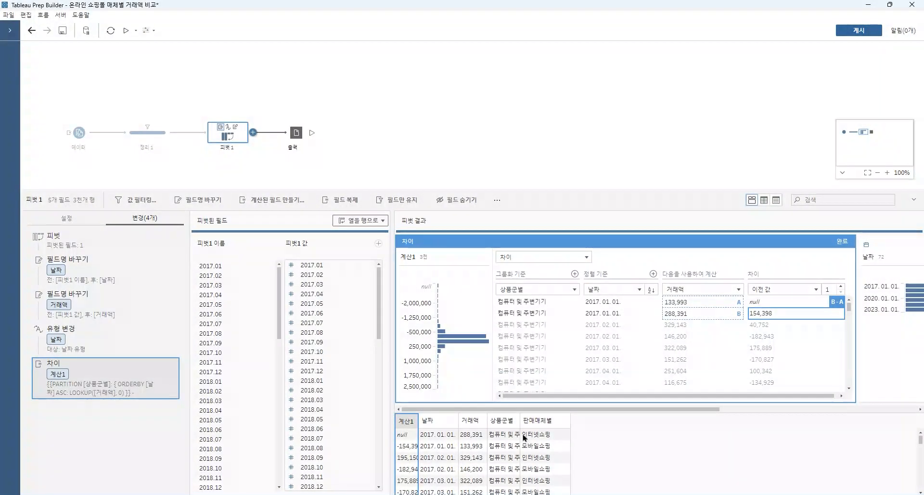
Widen the 상품군별 column in the data grid and add 판매매체별 as a second grouping field of the 차이 calculation.
{"action": "left_click_drag", "start_coordinate": [521, 420], "coordinate": [544, 421]}
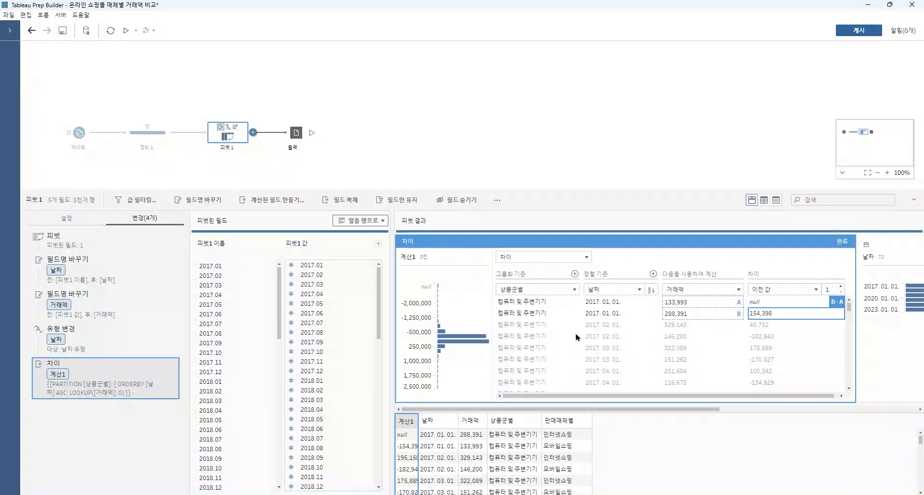
{"action": "left_click", "coordinate": [574, 274]}
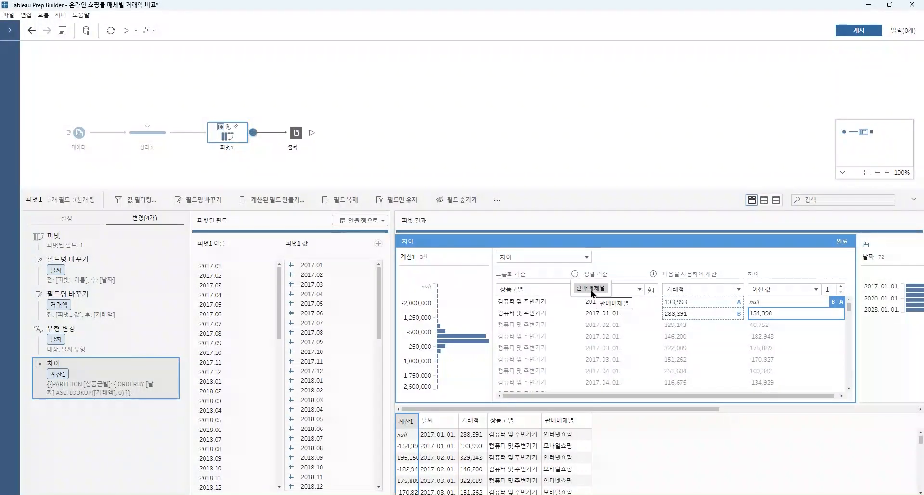
{"action": "left_click", "coordinate": [591, 288]}
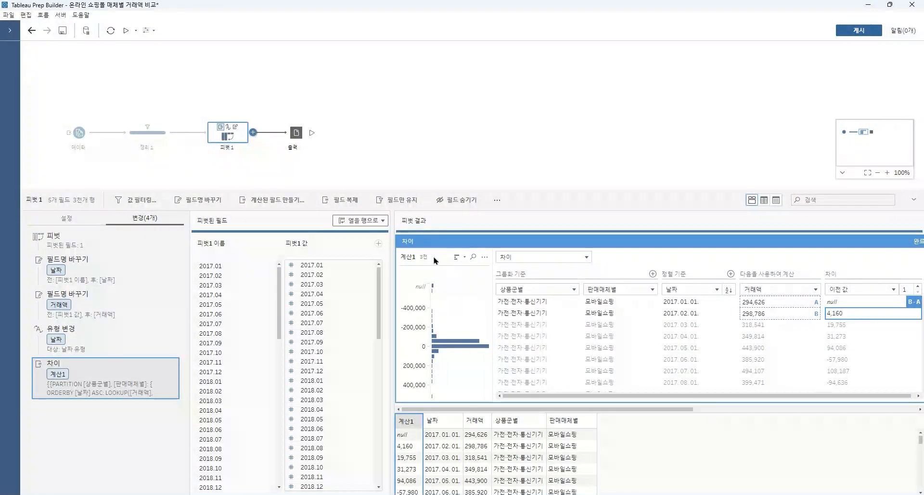
Rename the difference calculation to 거래액_전월 대비 and finish editing it.
{"action": "double_click", "coordinate": [407, 257]}
{"action": "type", "text": "거래액_전월 대비"}
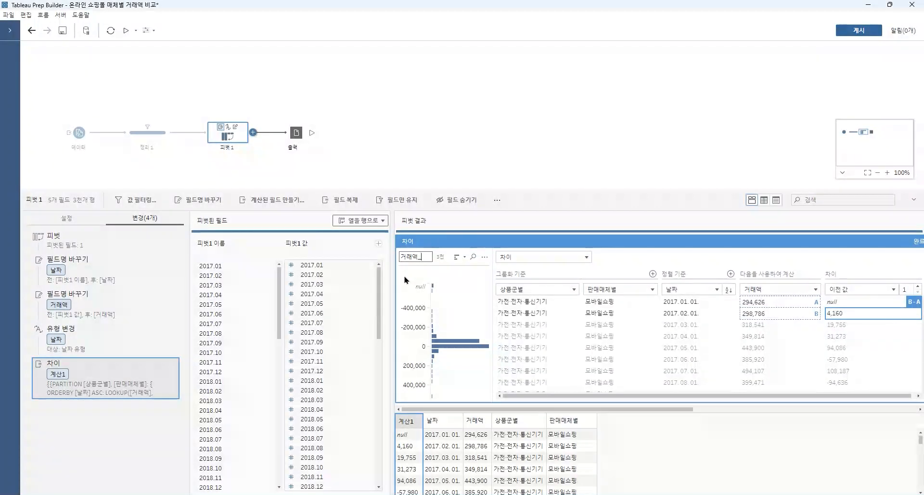
{"action": "key", "text": "Return"}
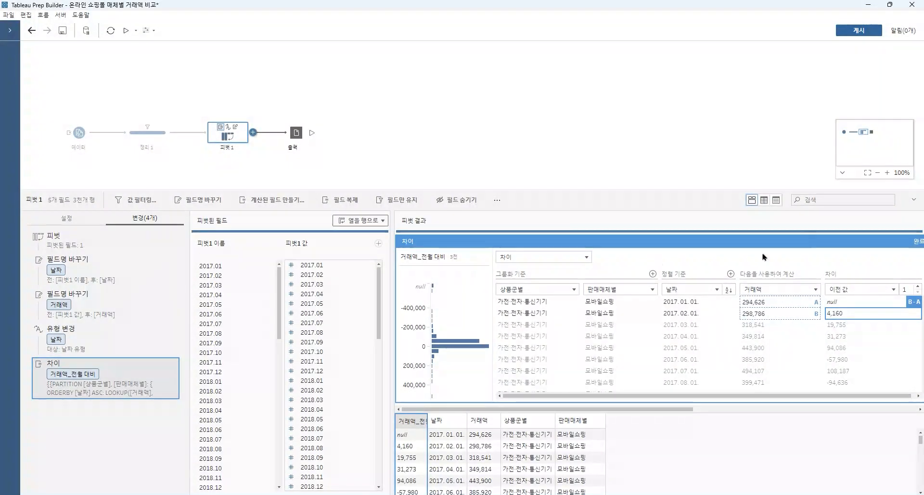
{"action": "left_click", "coordinate": [918, 241]}
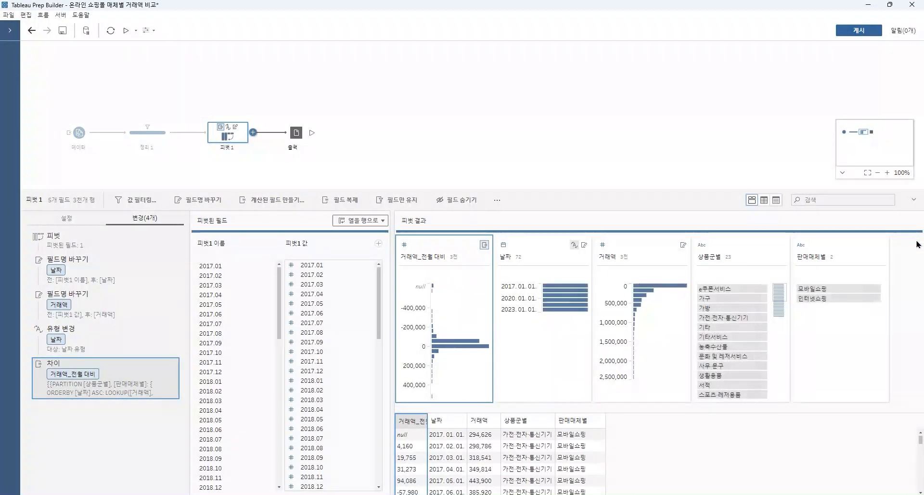
Create a 비율 차이 (percent difference) calculated field from 거래액, grouped by 상품군별 and 판매매체별 and ordered by 날짜.
{"action": "left_click", "coordinate": [656, 249]}
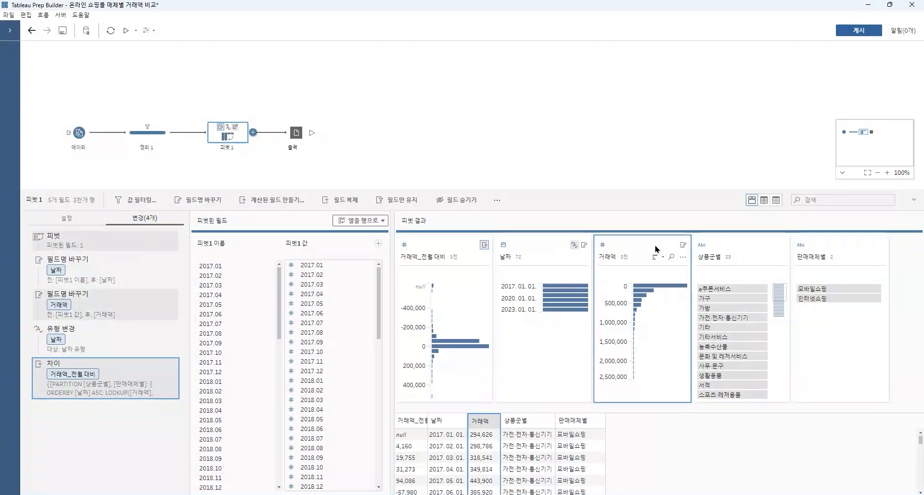
{"action": "left_click", "coordinate": [682, 257]}
{"action": "mouse_move", "coordinate": [712, 387]}
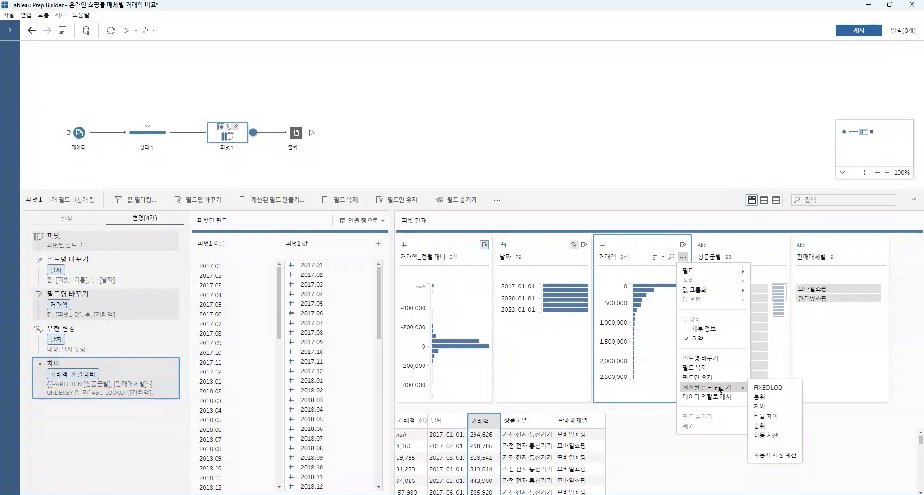
{"action": "left_click", "coordinate": [789, 420]}
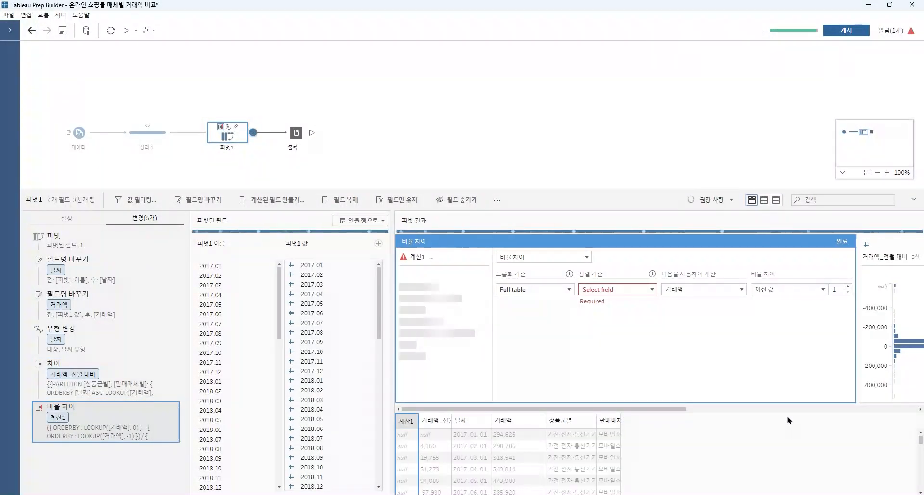
{"action": "left_click", "coordinate": [543, 290]}
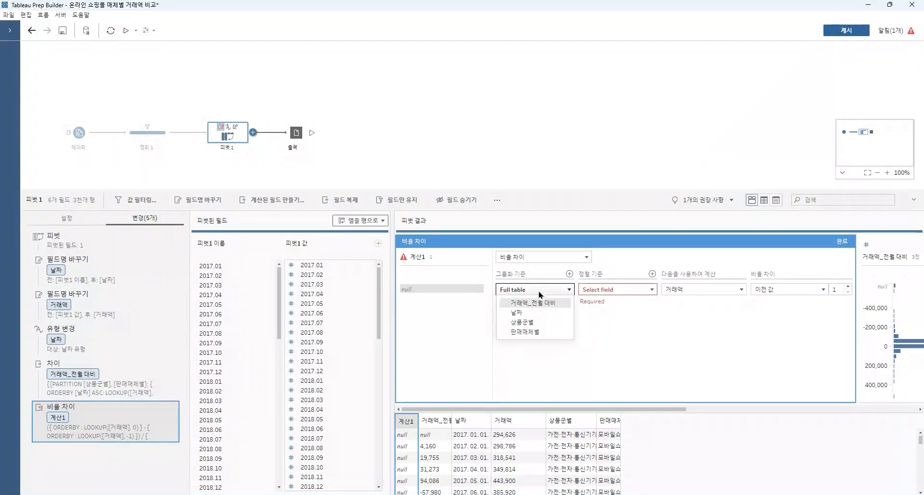
{"action": "left_click", "coordinate": [532, 323]}
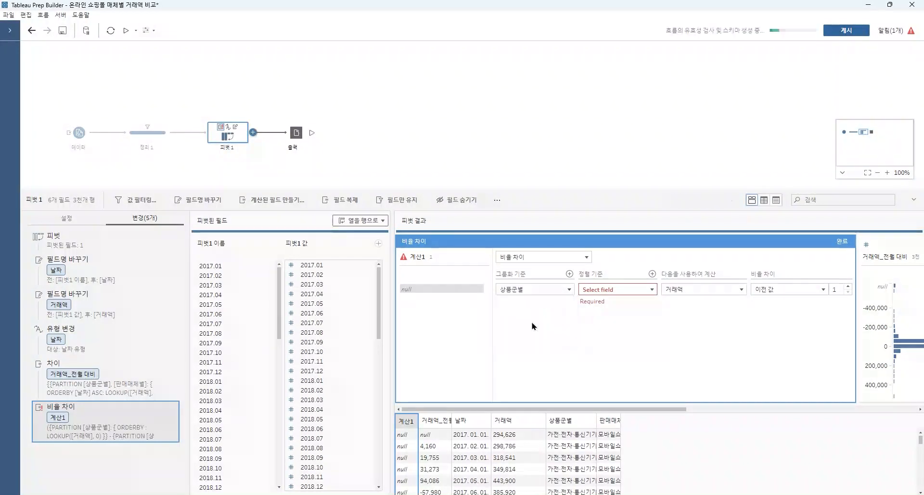
{"action": "left_click", "coordinate": [569, 274]}
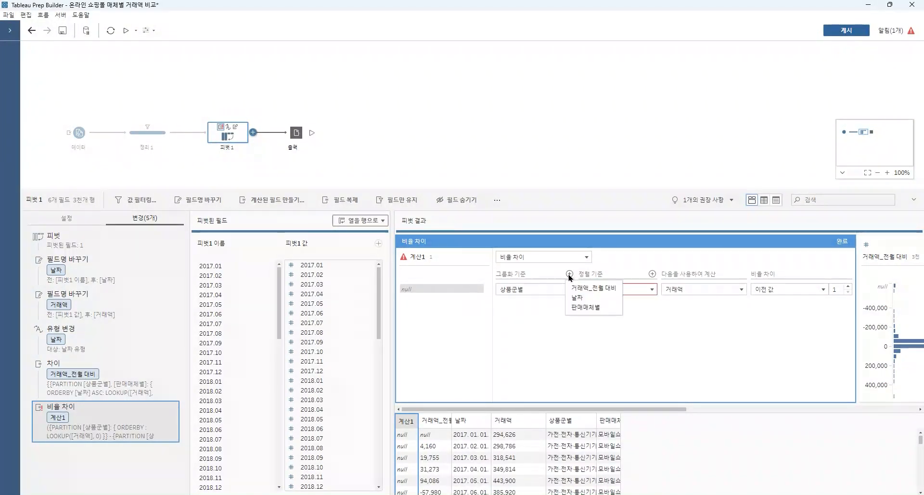
{"action": "left_click", "coordinate": [596, 308]}
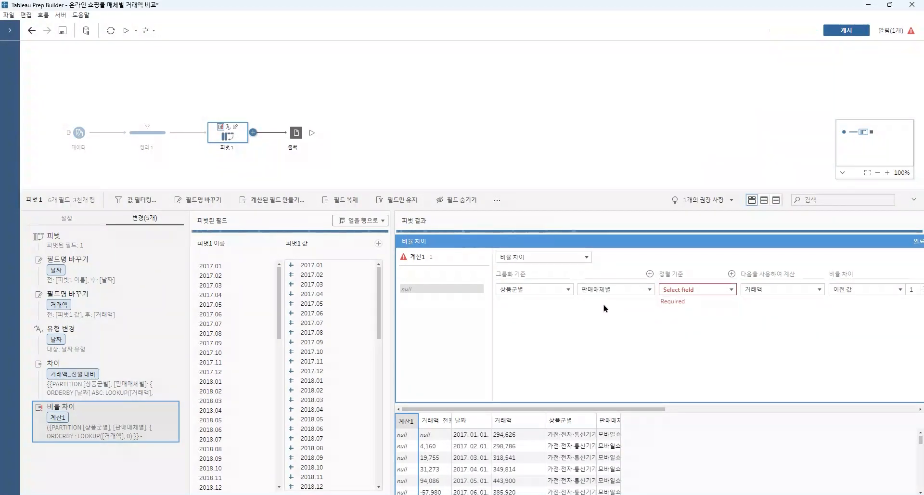
{"action": "left_click", "coordinate": [696, 291]}
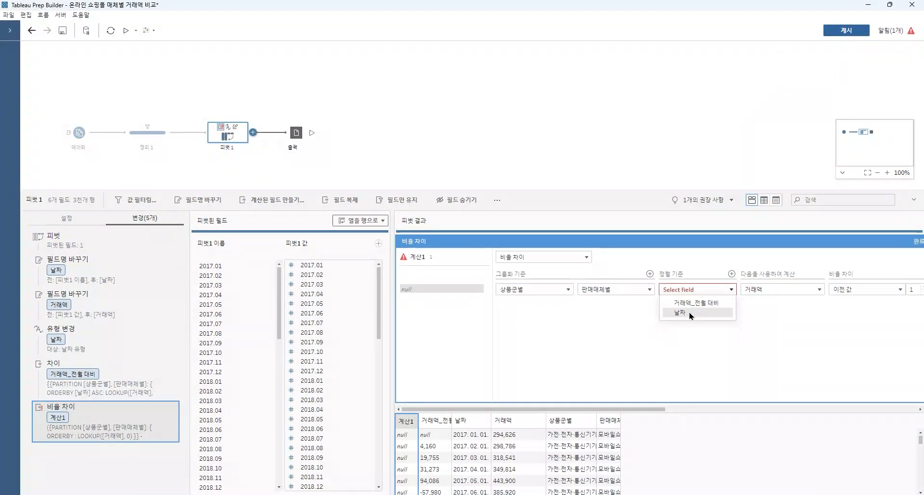
{"action": "left_click", "coordinate": [692, 313]}
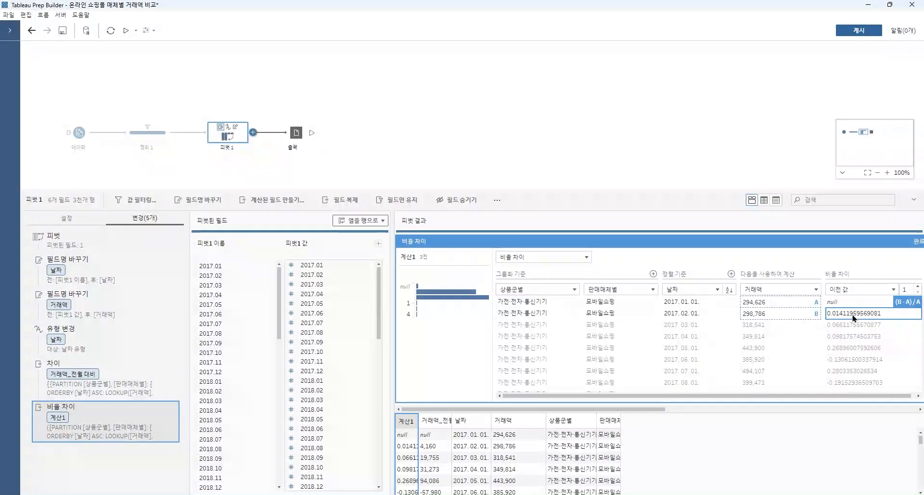
Rename the percent difference calculation to 거래액_전월 대비(%).
{"action": "double_click", "coordinate": [407, 257]}
{"action": "type", "text": "거래액_"}
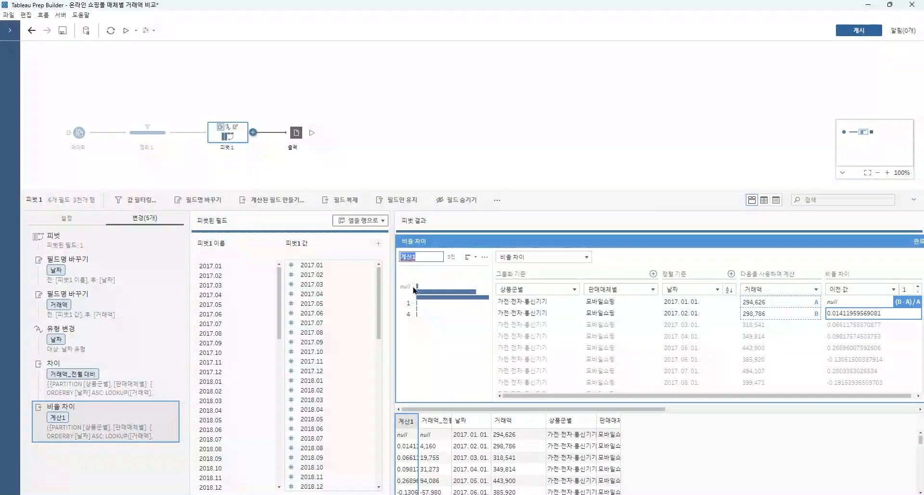
{"action": "type", "text": "전월 대비(%)"}
{"action": "key", "text": "Return"}
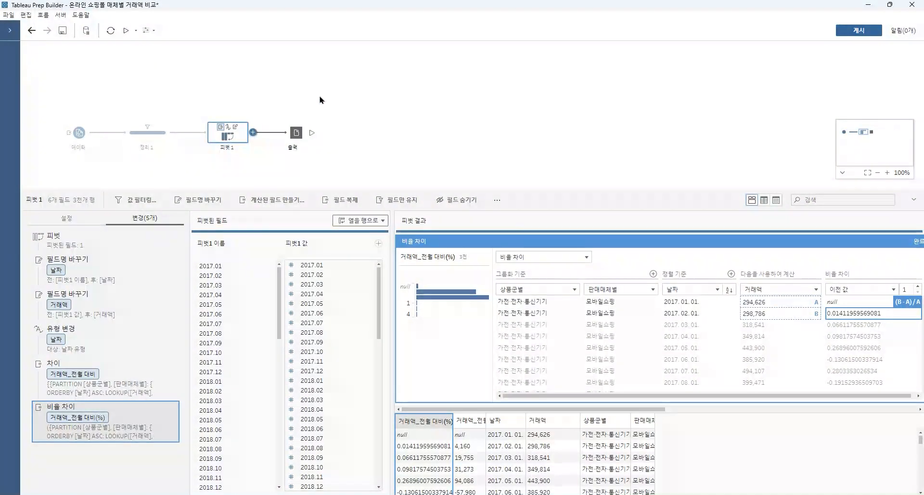
Preview the output of the 피벗 1 step in Tableau Desktop.
{"action": "right_click", "coordinate": [243, 136]}
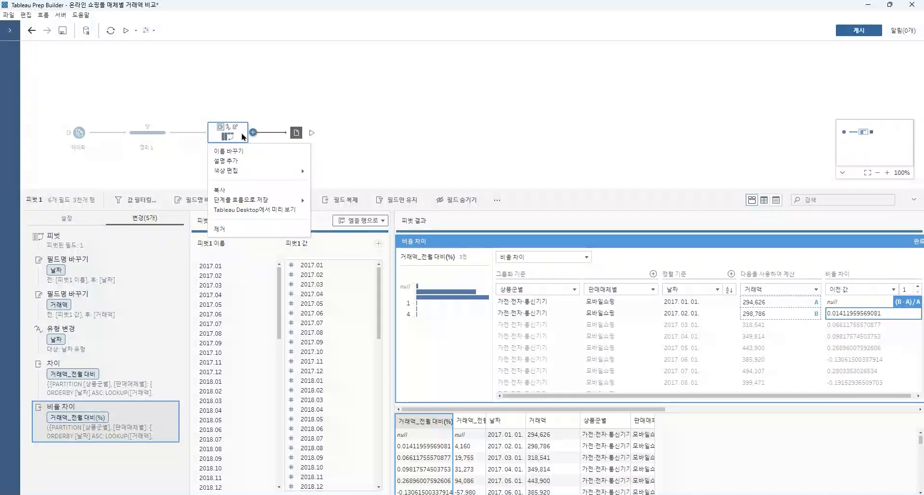
{"action": "left_click", "coordinate": [278, 211]}
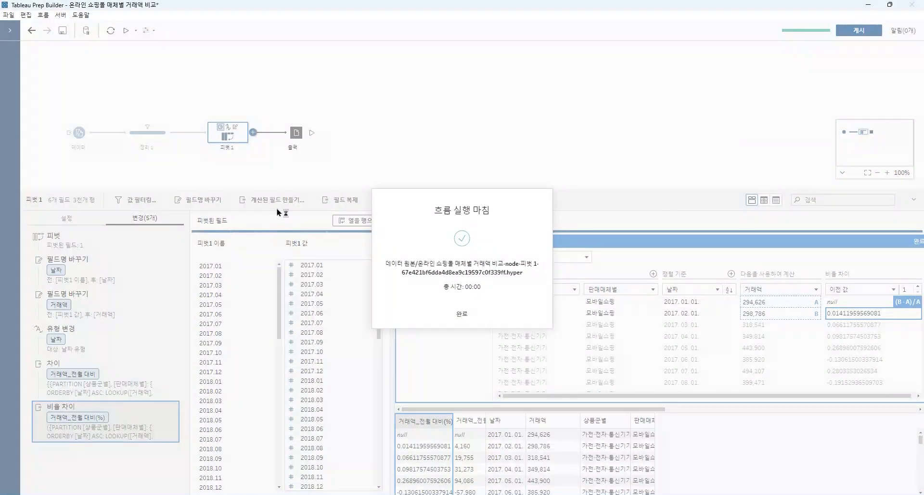
{"action": "left_click", "coordinate": [462, 313]}
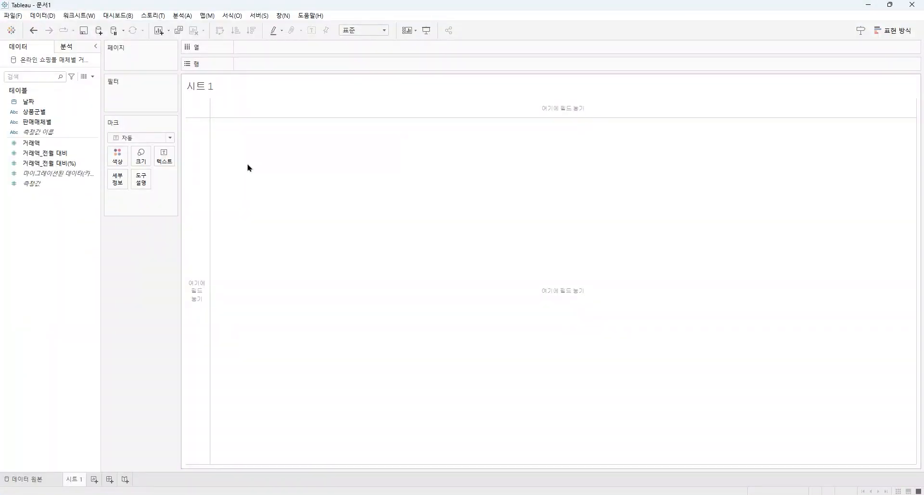
Place 날짜 on the rows as discrete 년월(날짜) and add 거래액 to the view as the text value.
{"action": "left_click_drag", "start_coordinate": [37, 106], "coordinate": [273, 70]}
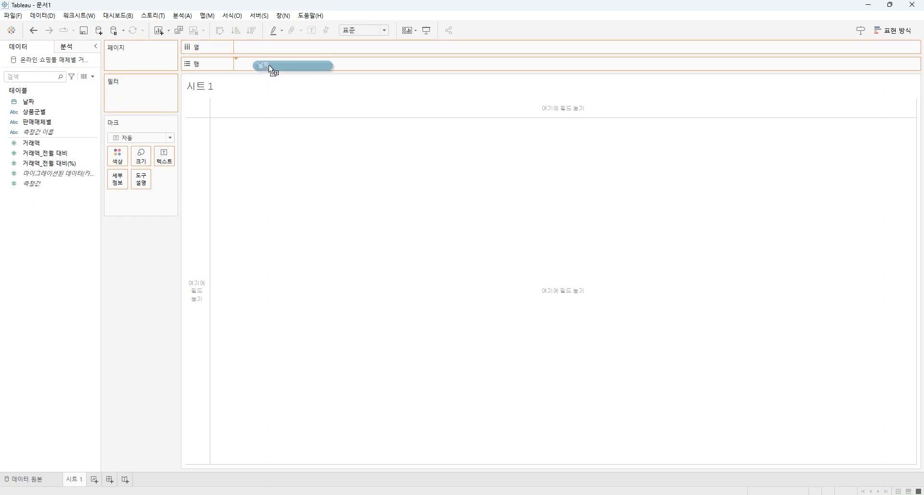
{"action": "left_click_drag", "start_coordinate": [274, 71], "coordinate": [271, 70]}
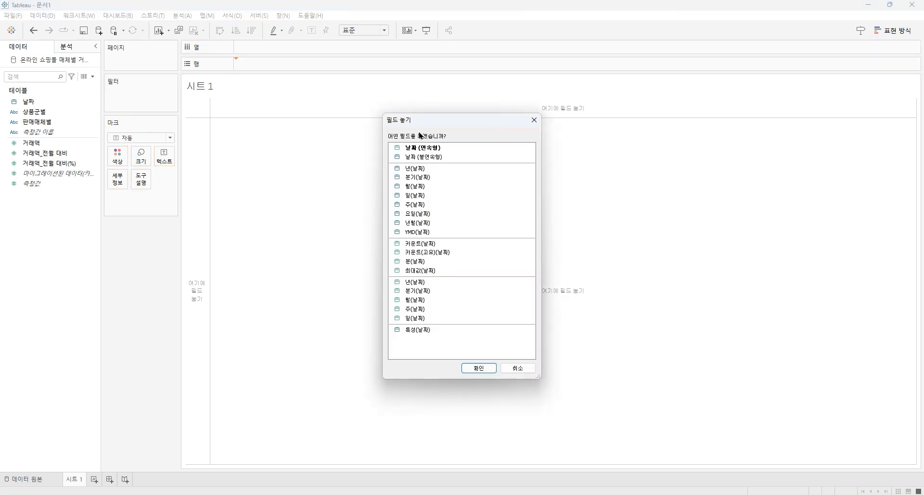
{"action": "double_click", "coordinate": [432, 227]}
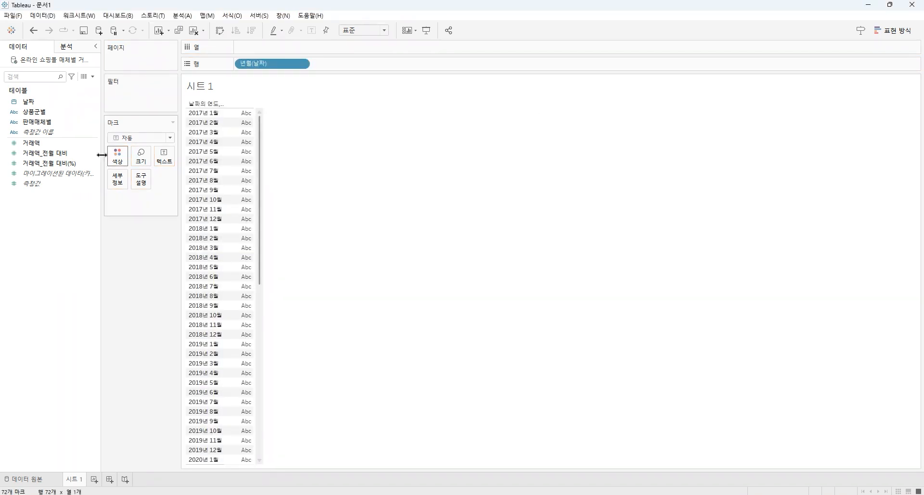
{"action": "left_click", "coordinate": [42, 147]}
{"action": "double_click", "coordinate": [49, 146]}
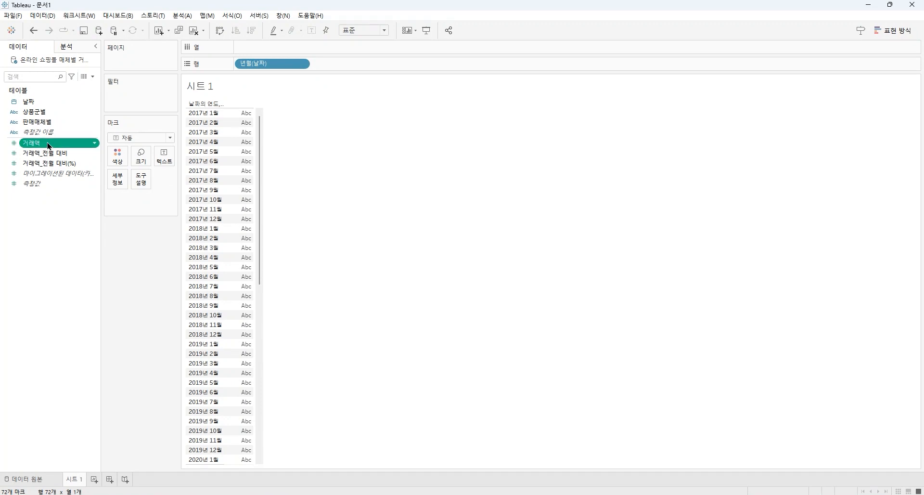
Add 상품군별 and 판매매체별 to the columns, in that order.
{"action": "left_click", "coordinate": [42, 116]}
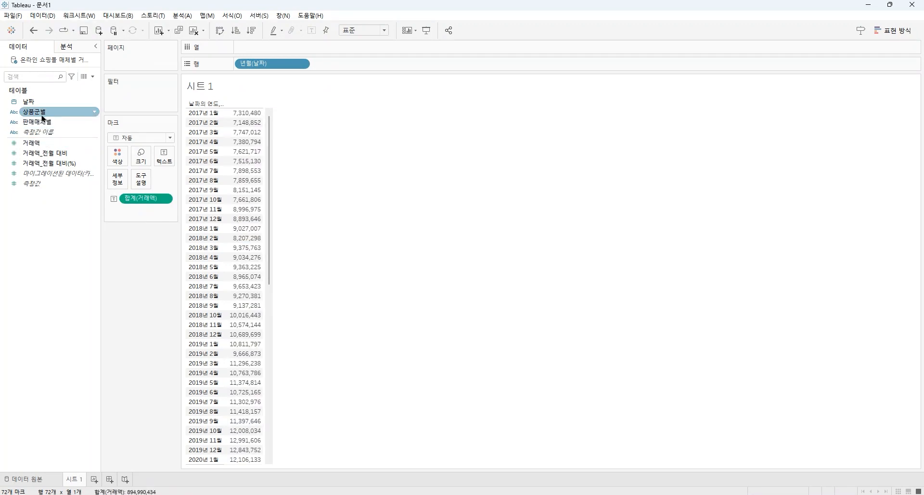
{"action": "left_click_drag", "start_coordinate": [42, 117], "coordinate": [264, 47]}
{"action": "left_click", "coordinate": [71, 123]}
{"action": "left_click_drag", "start_coordinate": [71, 123], "coordinate": [343, 52]}
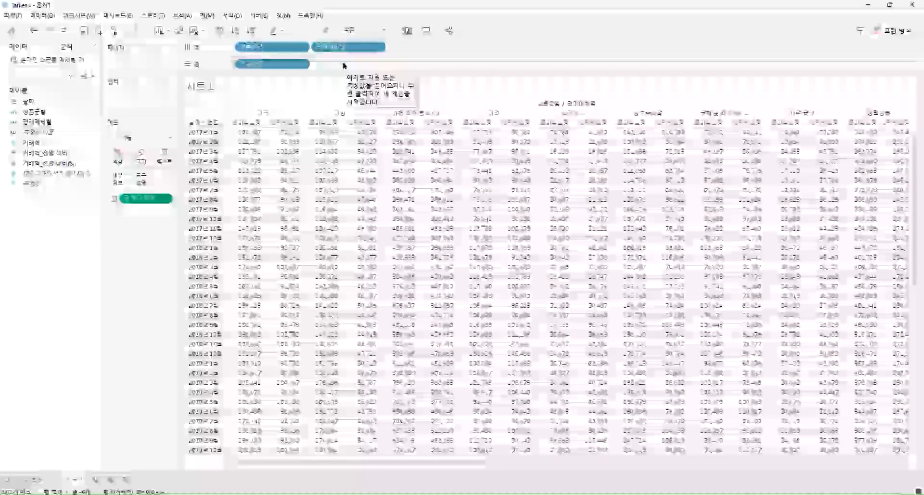
Filter the view to keep only the 가구 product group and its 모바일쇼핑 sales channel.
{"action": "right_click", "coordinate": [259, 114]}
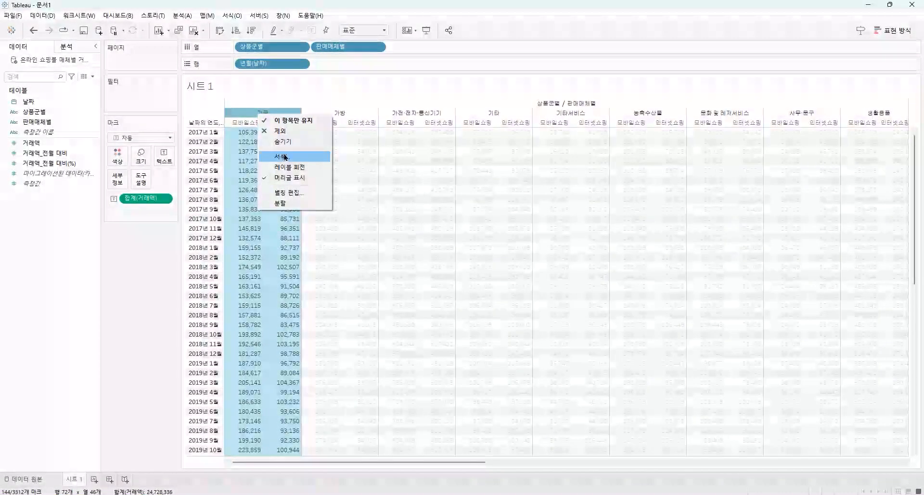
{"action": "left_click", "coordinate": [303, 121]}
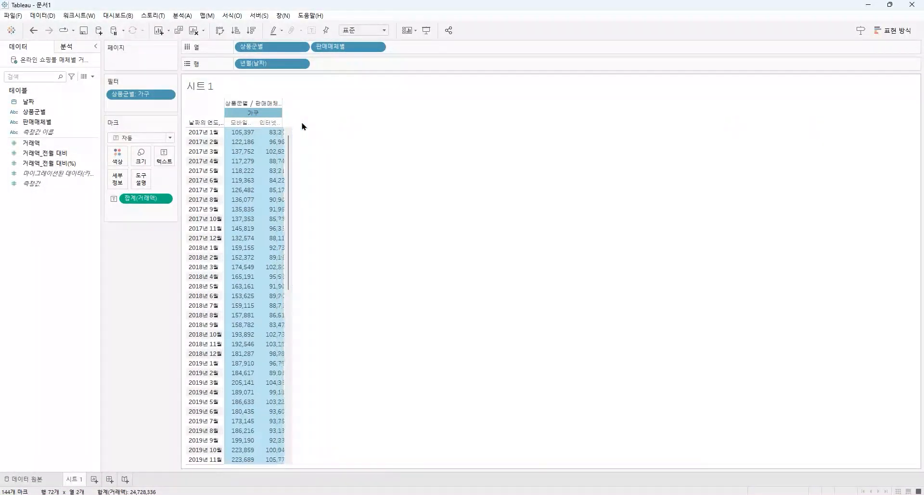
{"action": "left_click", "coordinate": [304, 126]}
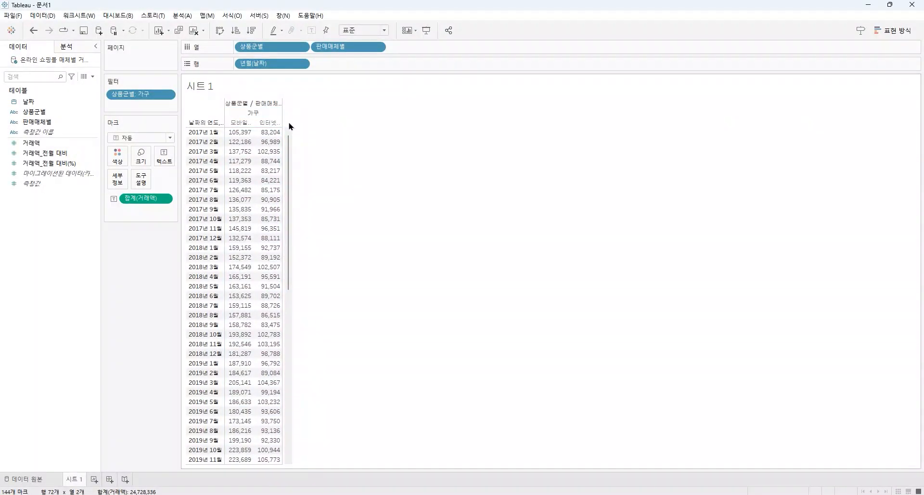
{"action": "right_click", "coordinate": [238, 128]}
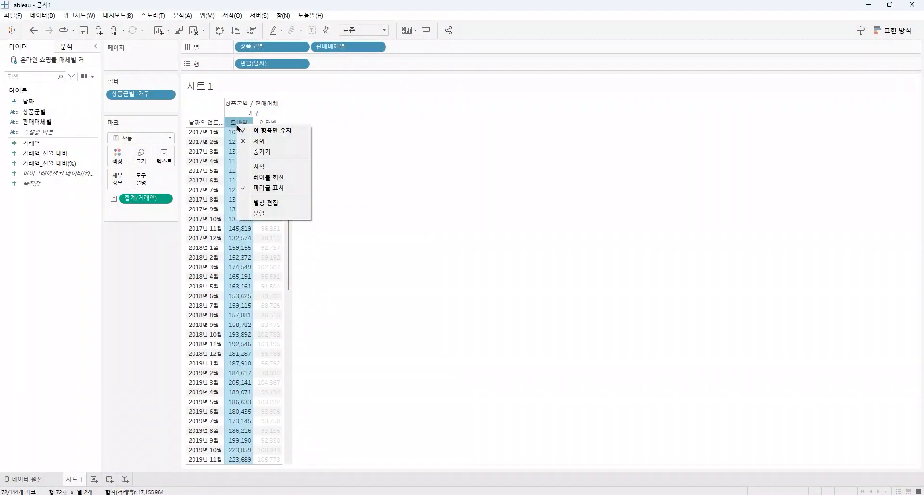
{"action": "left_click", "coordinate": [268, 130]}
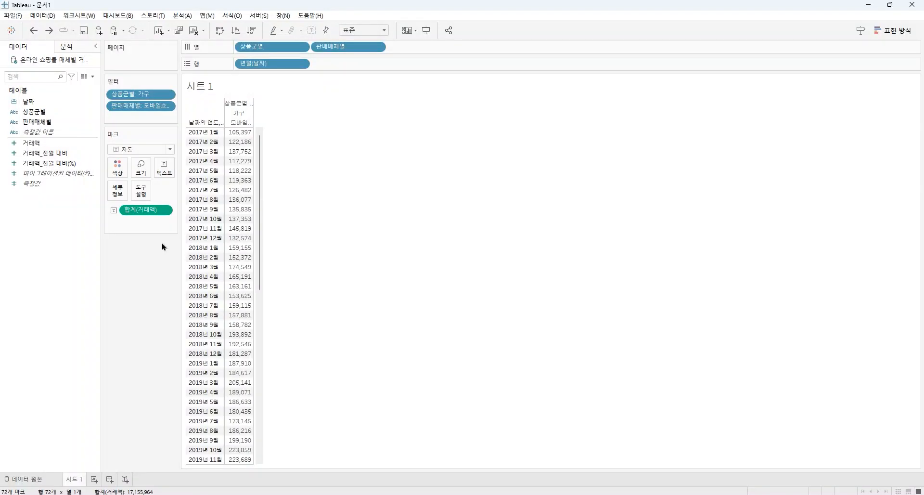
Apply a 차이 quick table calculation to 합계(거래액) and compute it using 테이블(아래로).
{"action": "left_click", "coordinate": [168, 211]}
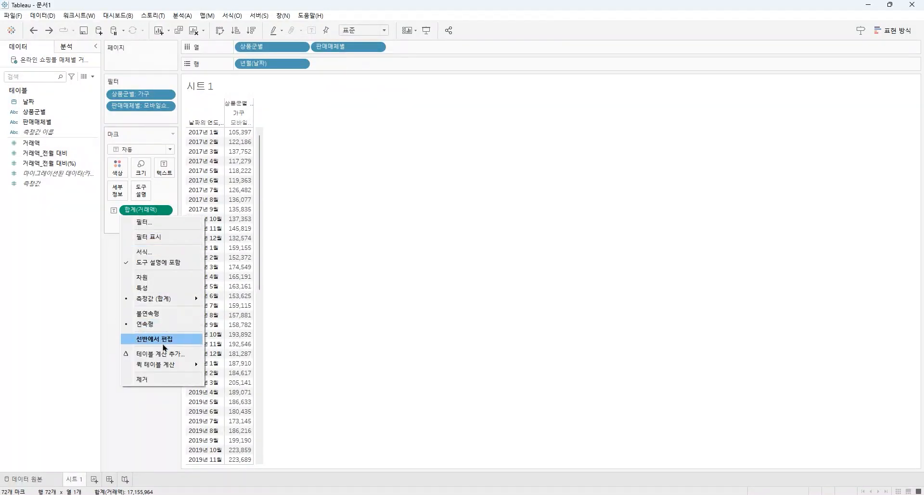
{"action": "mouse_move", "coordinate": [175, 367]}
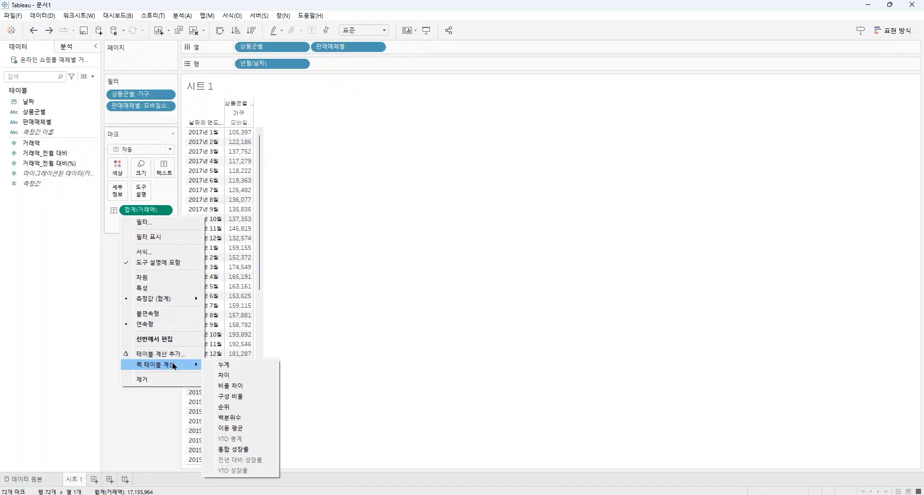
{"action": "left_click", "coordinate": [239, 375]}
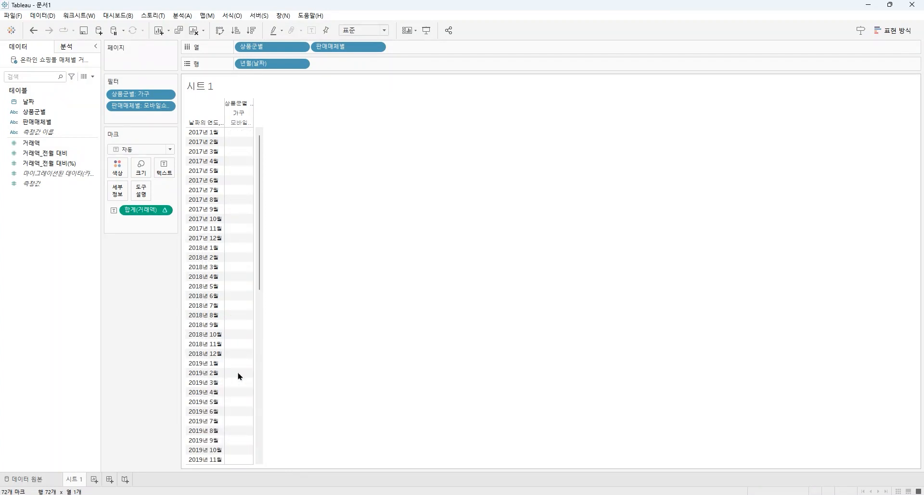
{"action": "left_click", "coordinate": [164, 213]}
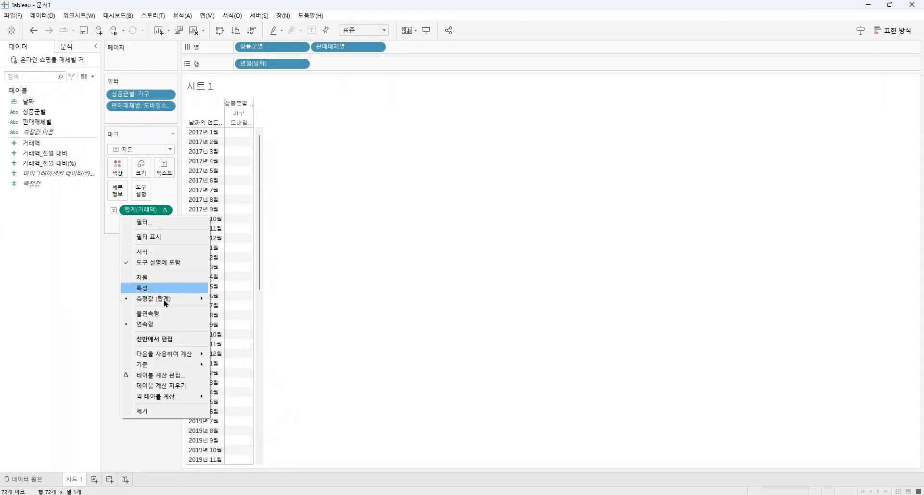
{"action": "left_click", "coordinate": [173, 376]}
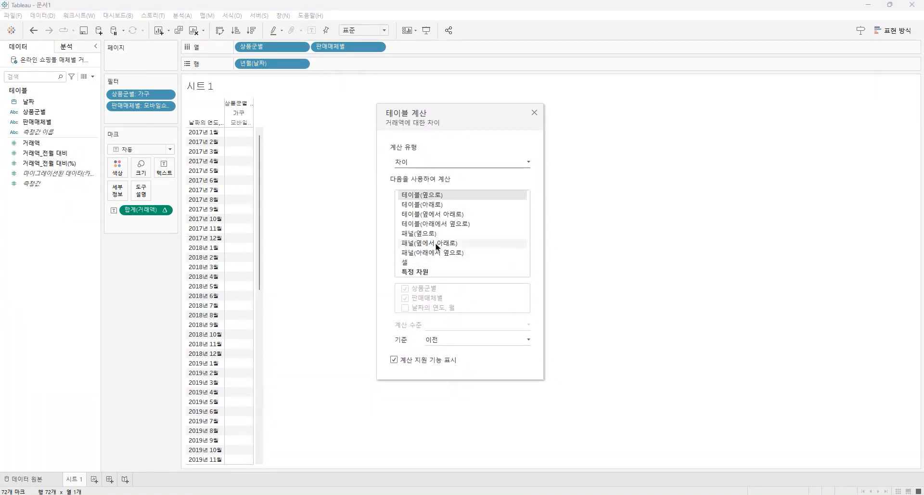
{"action": "left_click", "coordinate": [446, 205]}
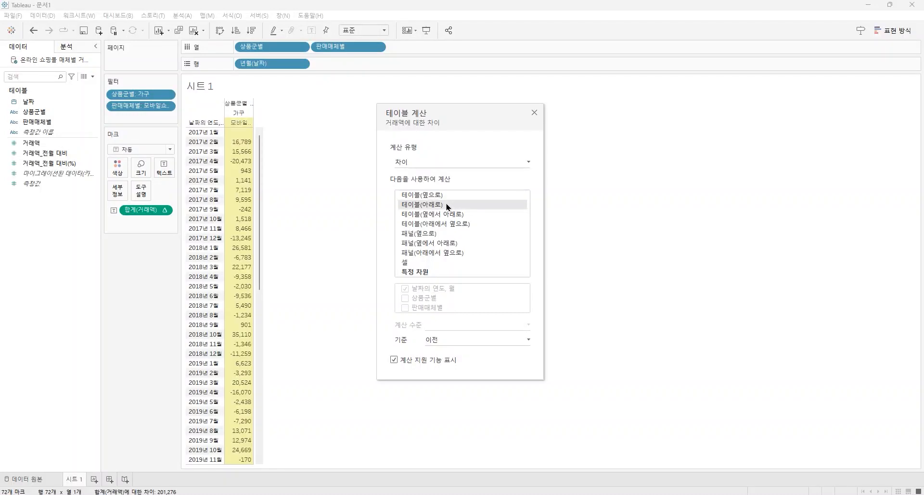
{"action": "left_click", "coordinate": [534, 113]}
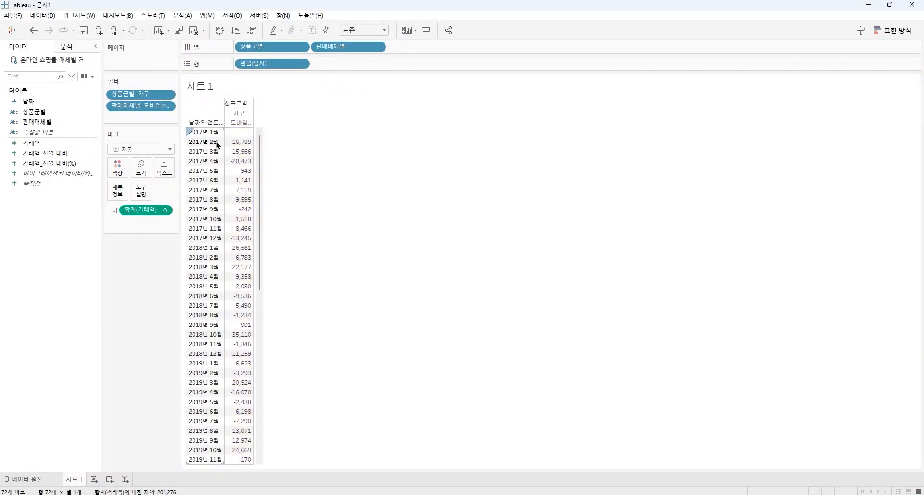
Add 거래액_전월 대비 to the view and place 측정값 이름 after 년월(날짜) on the rows.
{"action": "mouse_move", "coordinate": [243, 142]}
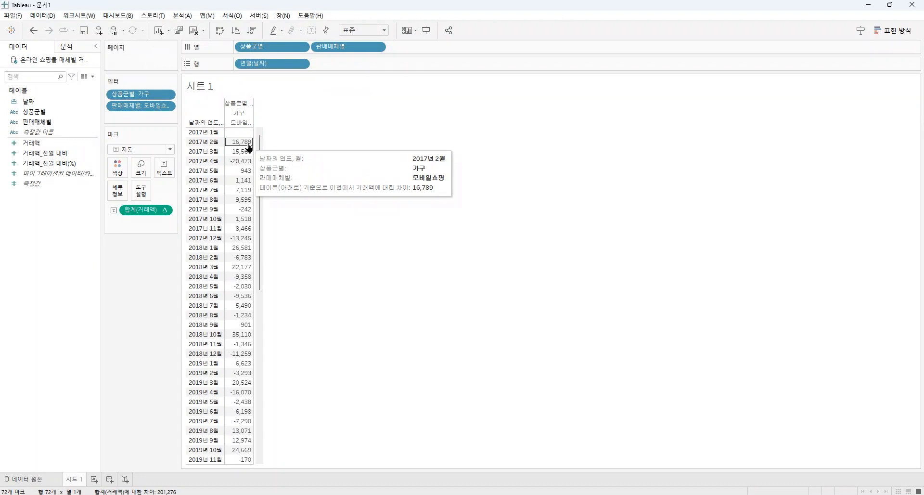
{"action": "left_click", "coordinate": [78, 154]}
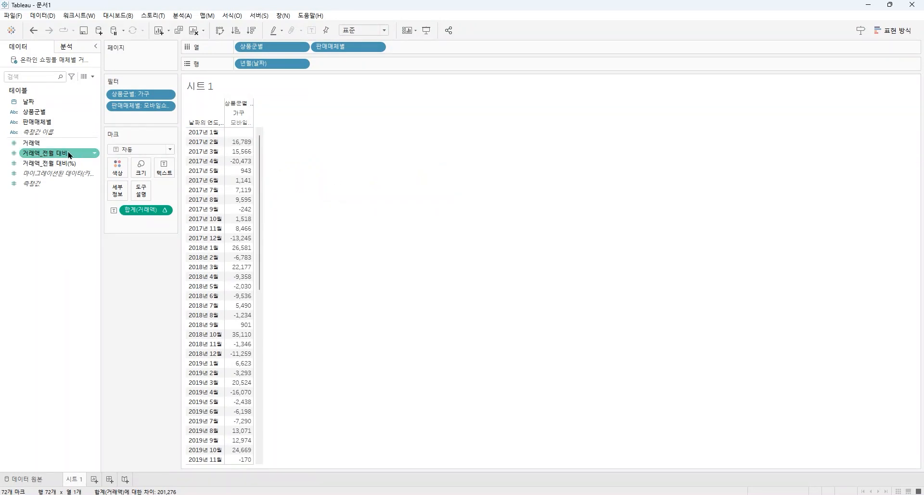
{"action": "double_click", "coordinate": [70, 155]}
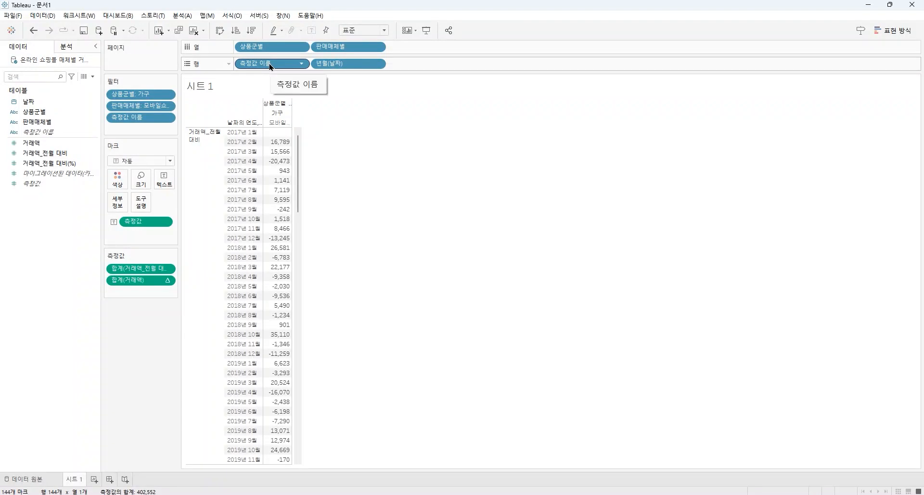
{"action": "left_click_drag", "start_coordinate": [271, 66], "coordinate": [441, 71]}
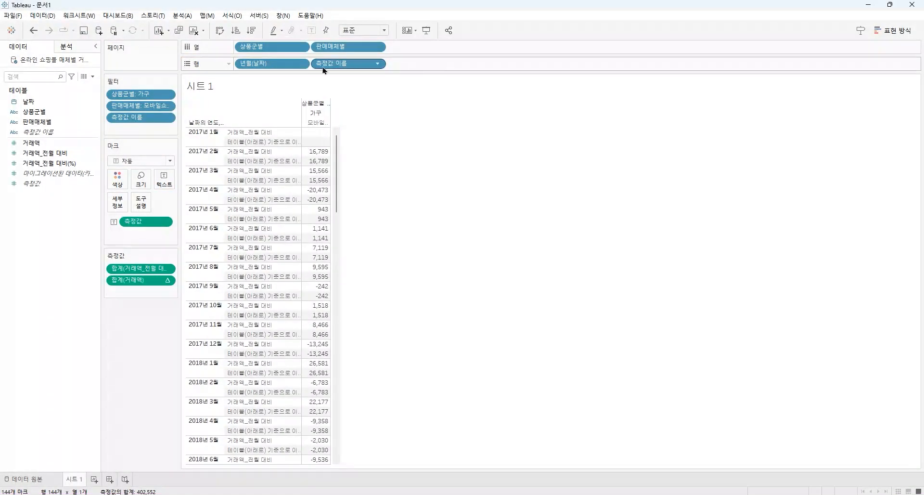
{"action": "mouse_move", "coordinate": [318, 153]}
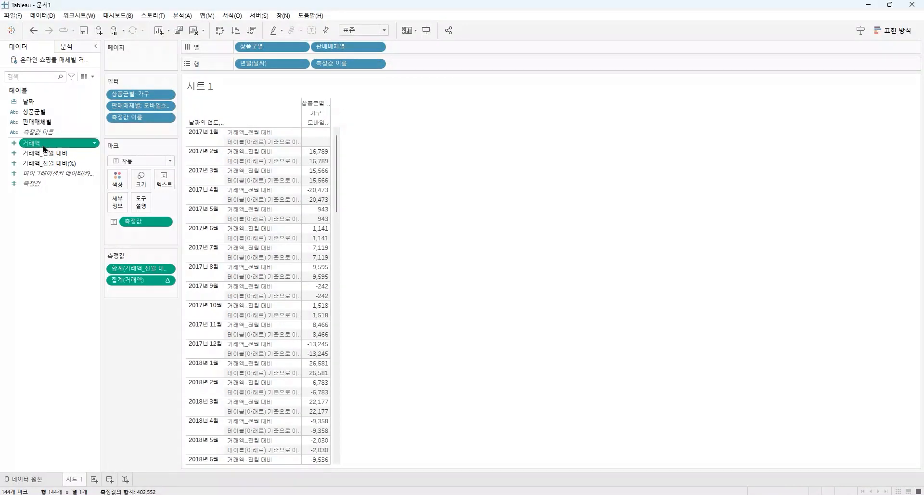
Add 거래액 again as the third measure value with a 비율 차이 table calculation computed using 테이블(아래로).
{"action": "left_click_drag", "start_coordinate": [133, 280], "coordinate": [136, 299]}
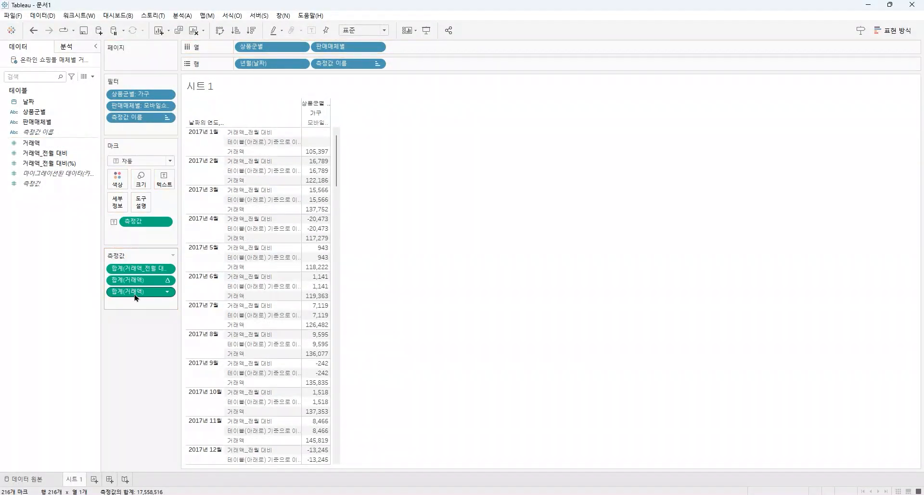
{"action": "left_click", "coordinate": [167, 291]}
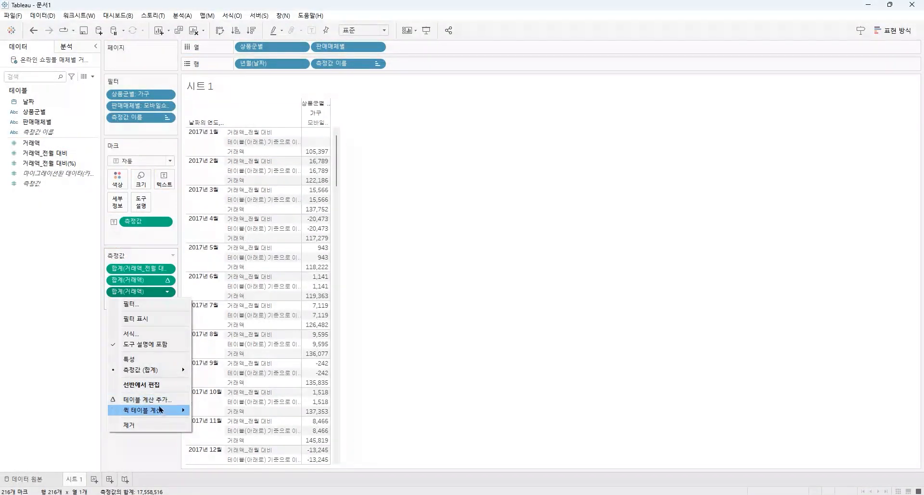
{"action": "mouse_move", "coordinate": [163, 413]}
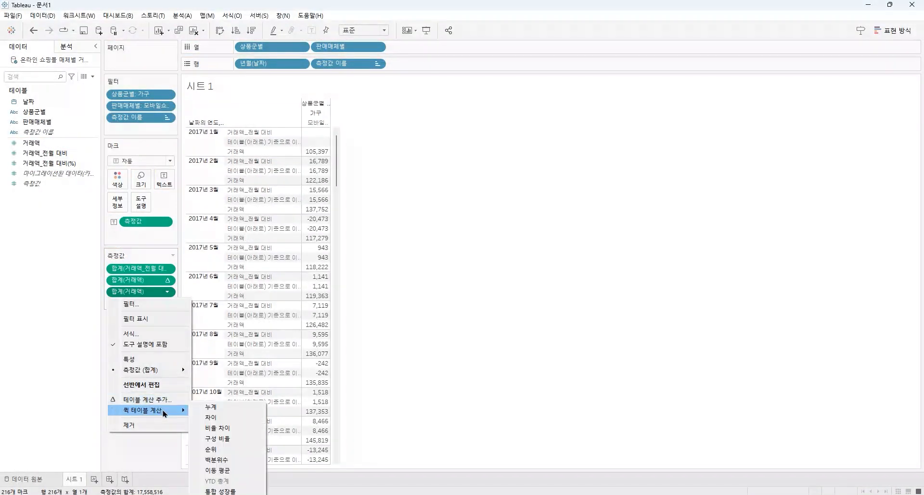
{"action": "left_click", "coordinate": [240, 433]}
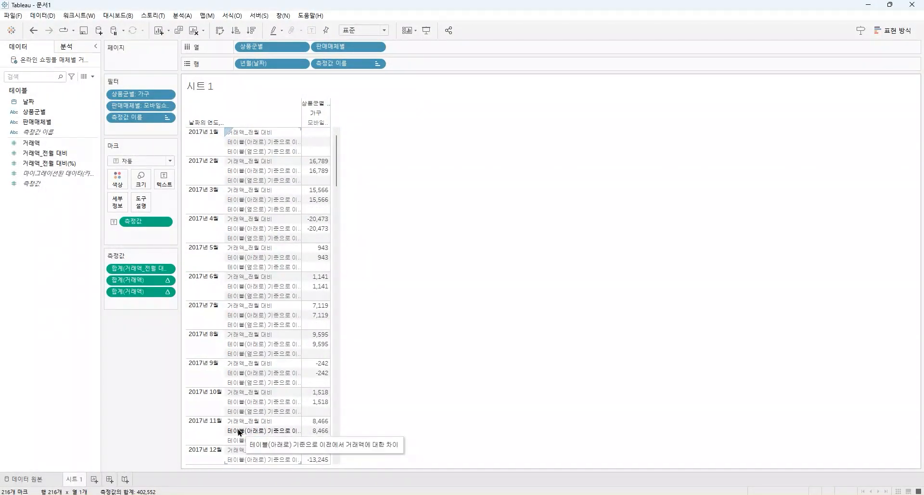
{"action": "left_click", "coordinate": [169, 295]}
{"action": "left_click", "coordinate": [161, 420]}
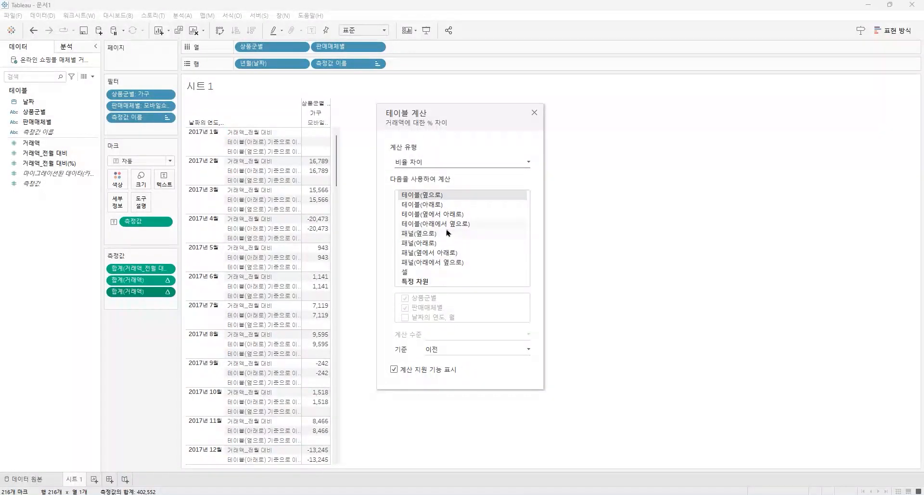
{"action": "left_click", "coordinate": [445, 205]}
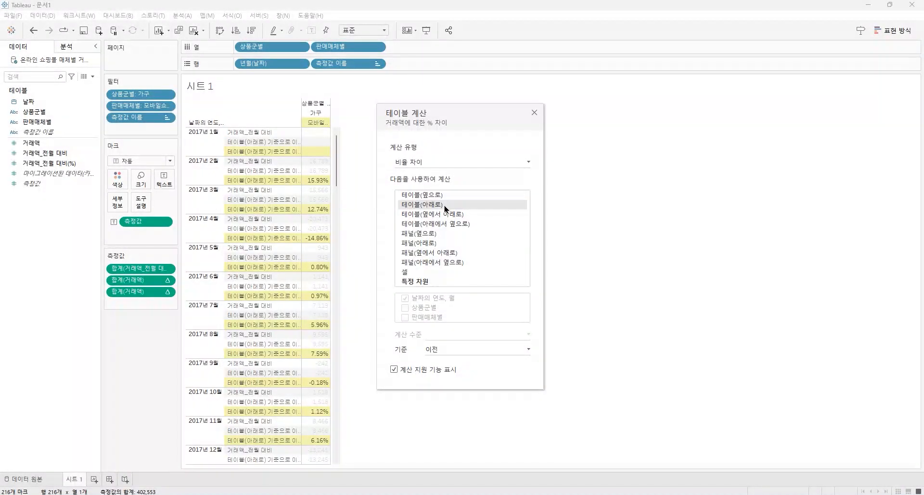
{"action": "left_click", "coordinate": [534, 112]}
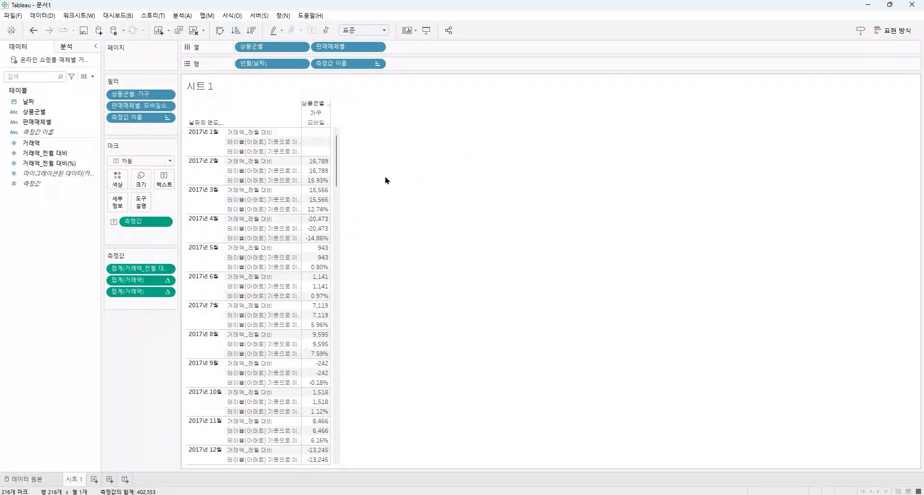
Add 거래액_전월 대비(%) to the end of the measure values for comparison with the percent difference calculation.
{"action": "mouse_move", "coordinate": [325, 183]}
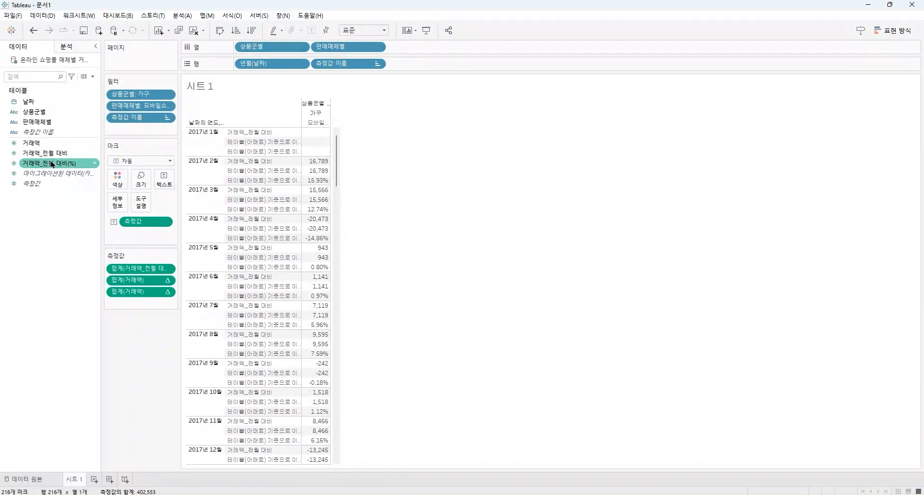
{"action": "left_click_drag", "start_coordinate": [48, 163], "coordinate": [167, 302]}
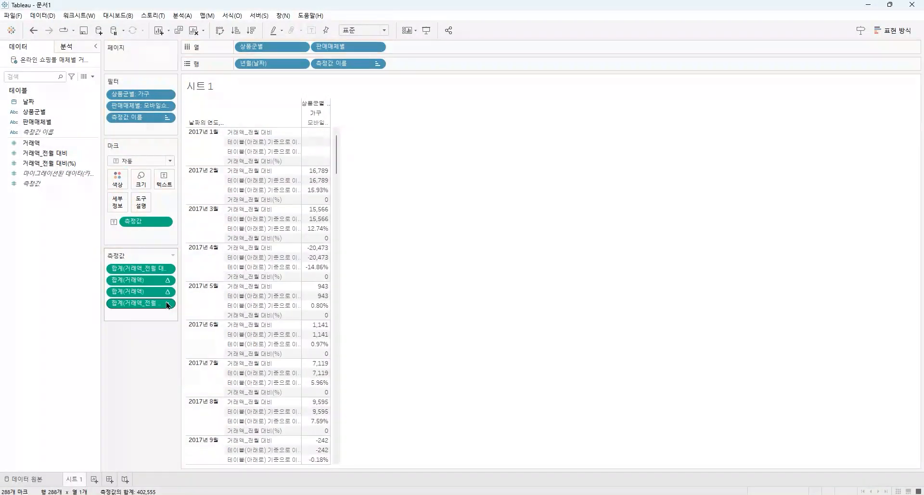
{"action": "mouse_move", "coordinate": [329, 204]}
Set the default number format of 거래액_전월 대비(%) to 백분율 with 2 decimal places.
{"action": "right_click", "coordinate": [77, 168]}
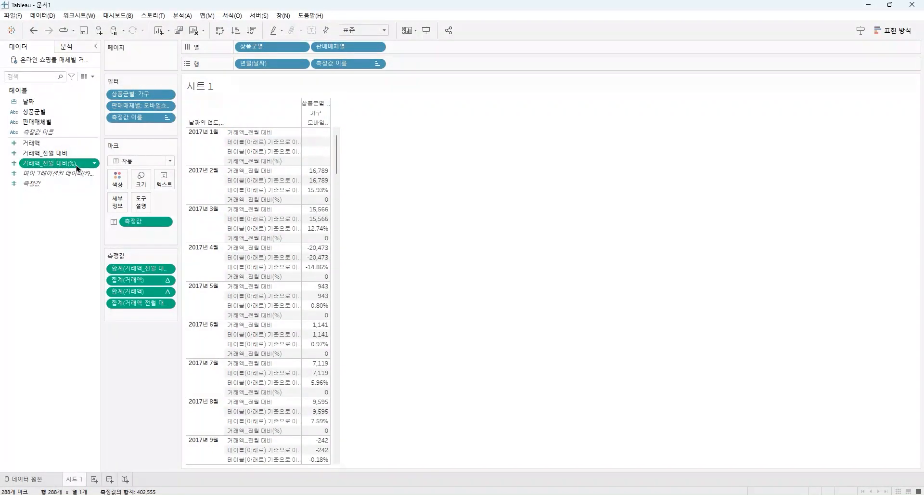
{"action": "mouse_move", "coordinate": [124, 285]}
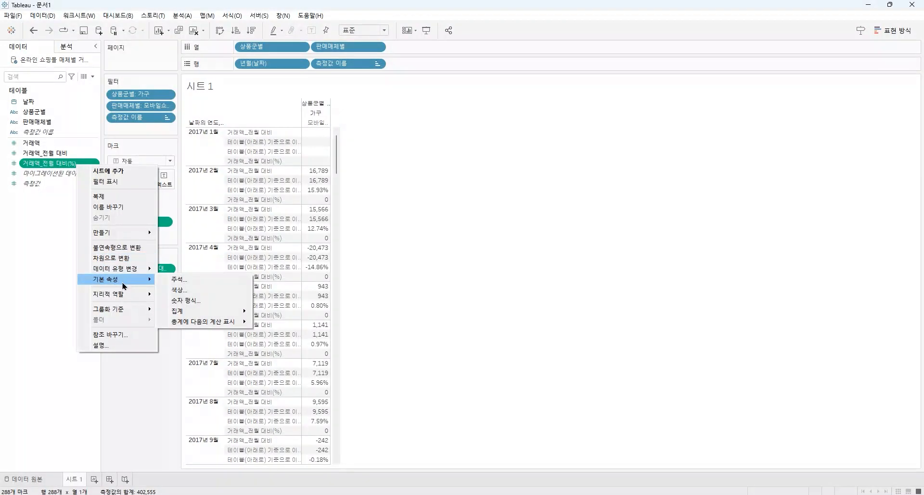
{"action": "left_click", "coordinate": [196, 303]}
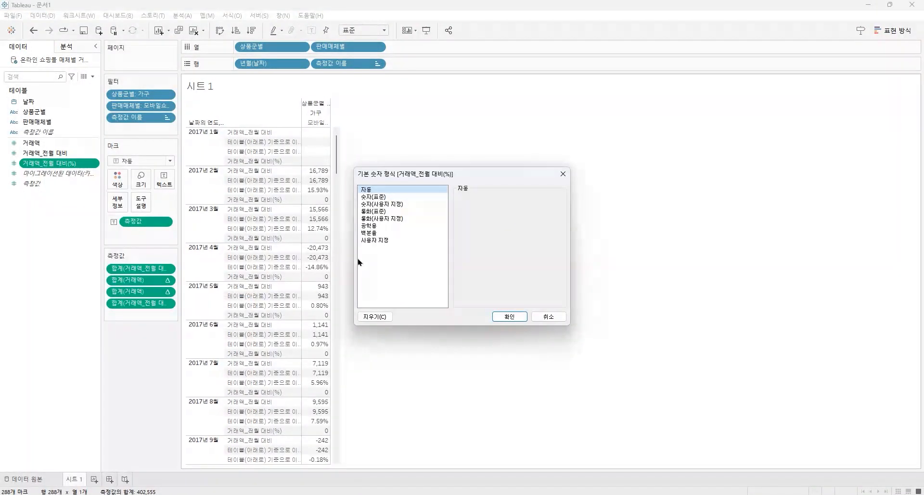
{"action": "left_click", "coordinate": [406, 233]}
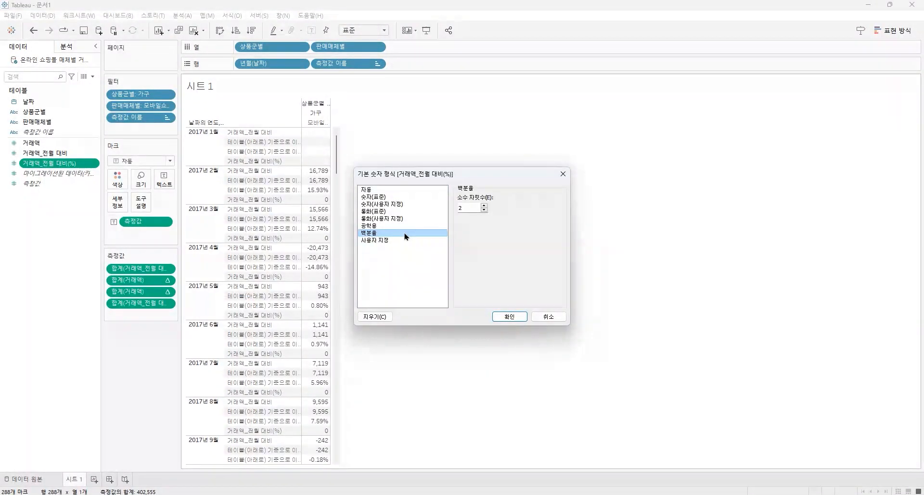
{"action": "left_click", "coordinate": [509, 316]}
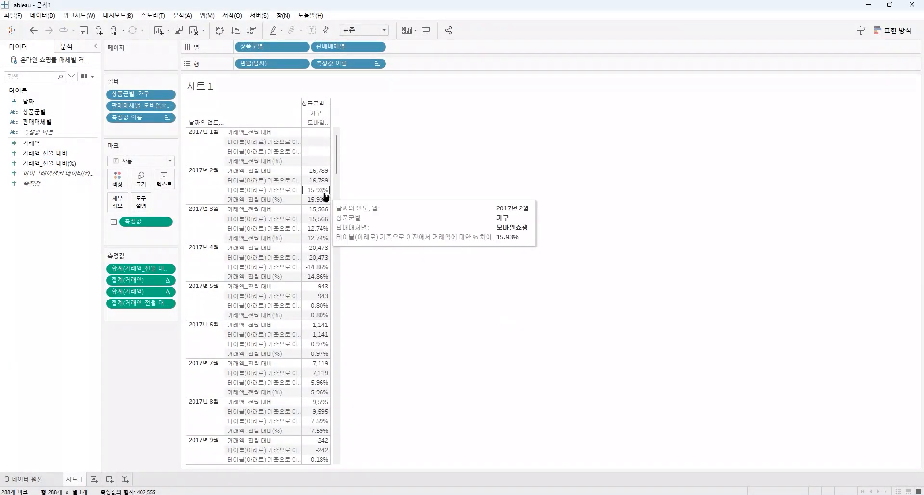